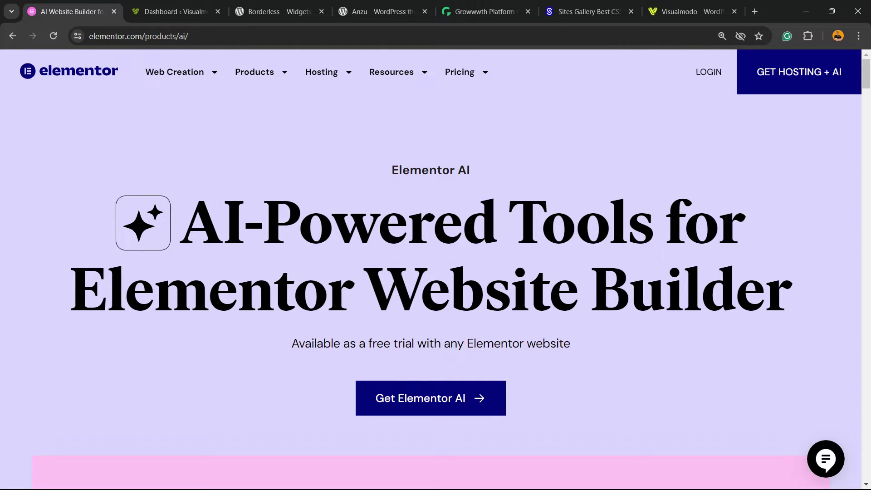
pyautogui.scroll(-2, 435, 273)
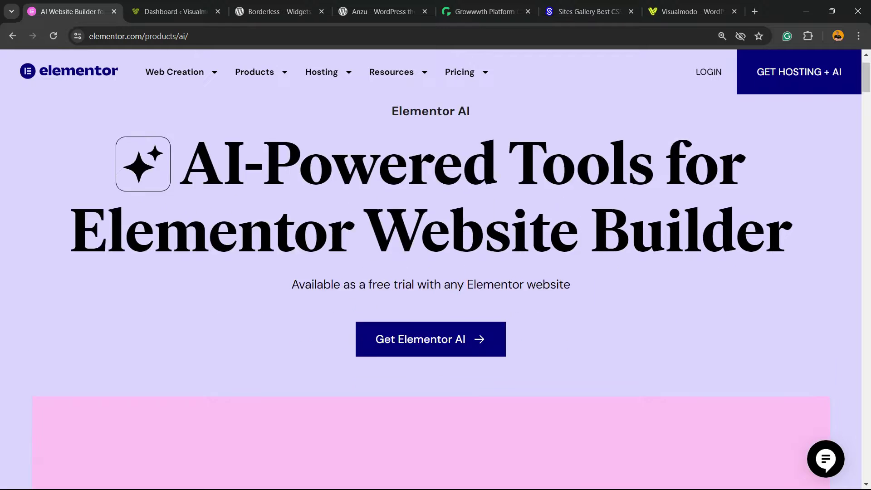
pyautogui.scroll(-3, 436, 272)
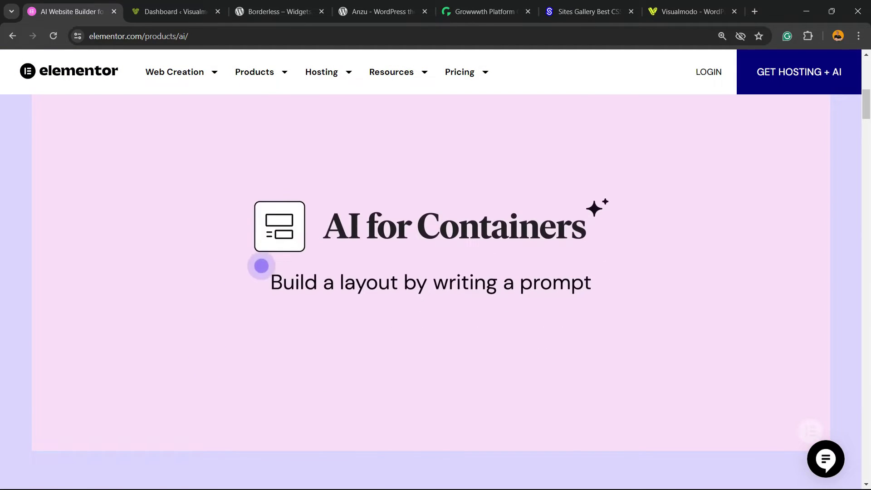
pyautogui.scroll(-2, 436, 273)
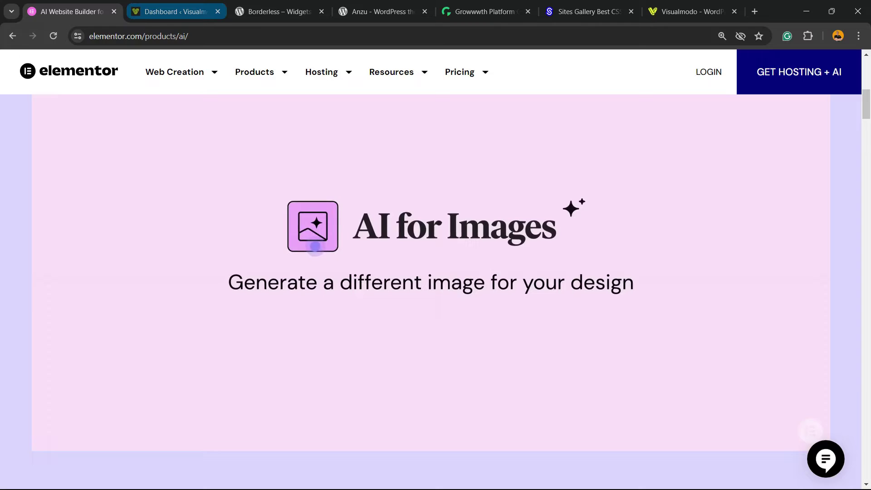
pyautogui.click(171, 12)
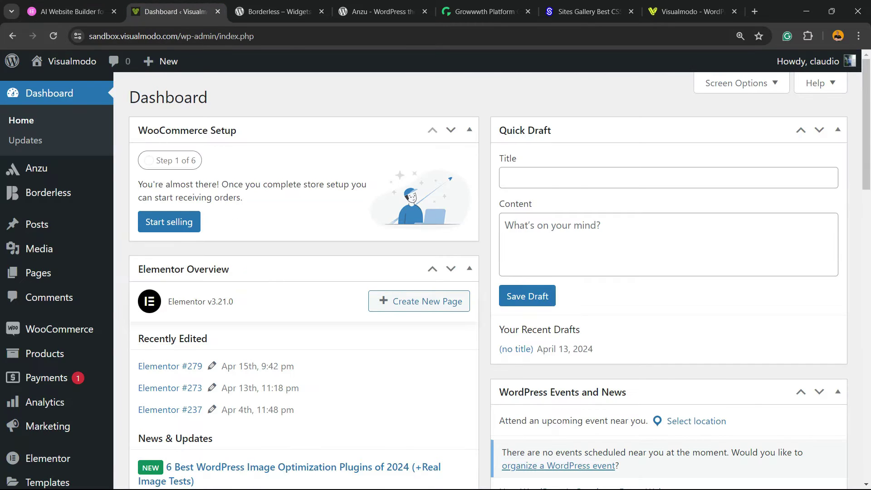
pyautogui.click(72, 12)
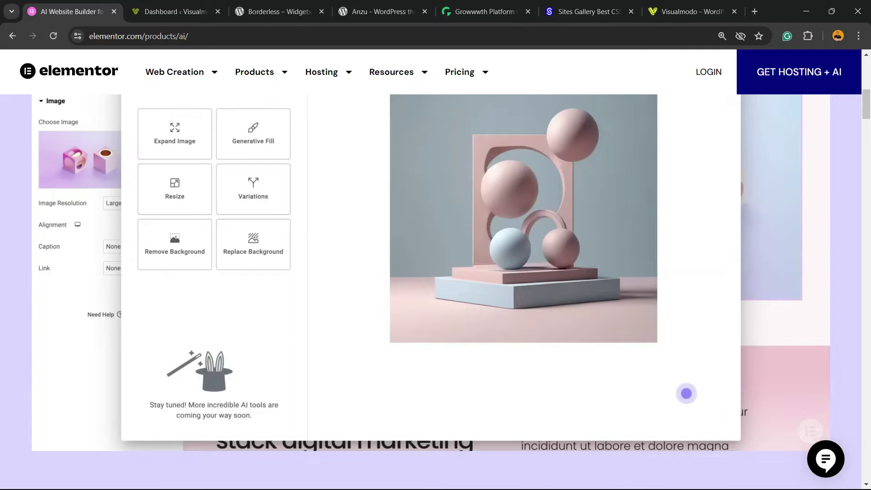
# Step: Go back to the WordPress dashboard and open Elementor's Settings page from the sidebar
pyautogui.click(175, 11)
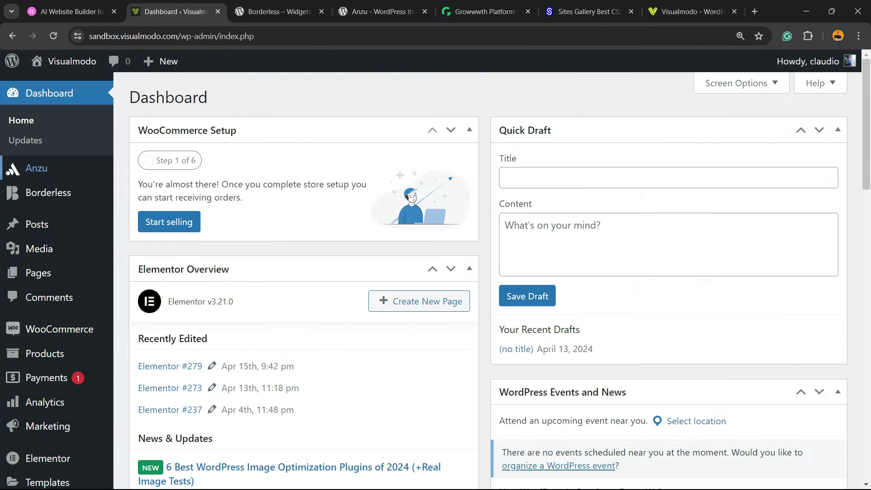
pyautogui.scroll(-2, 44, 191)
pyautogui.scroll(-1, 58, 211)
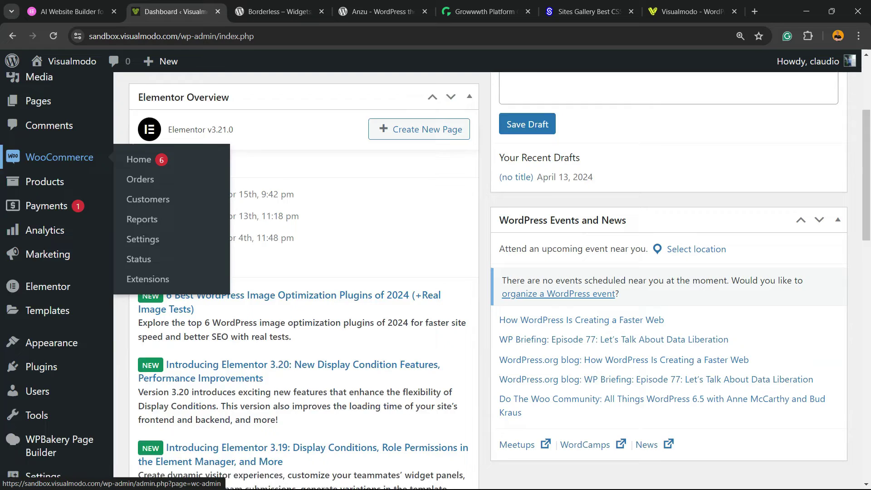
pyautogui.scroll(-1, 57, 223)
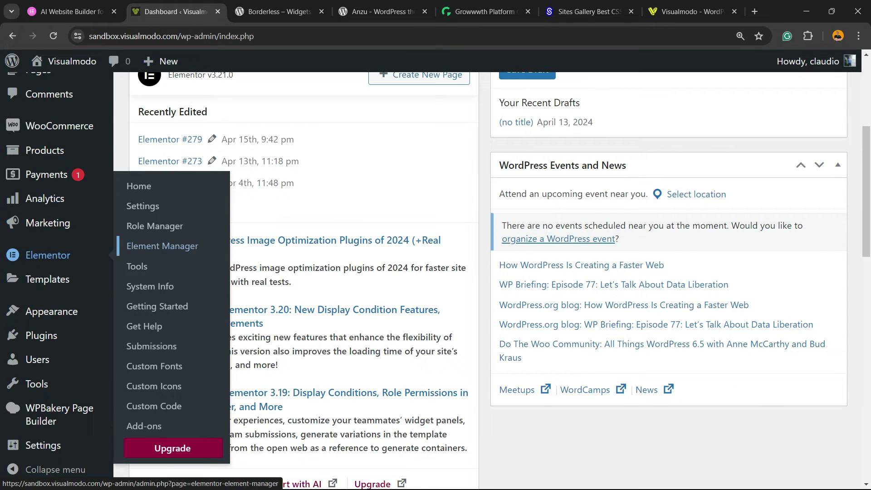
pyautogui.click(142, 206)
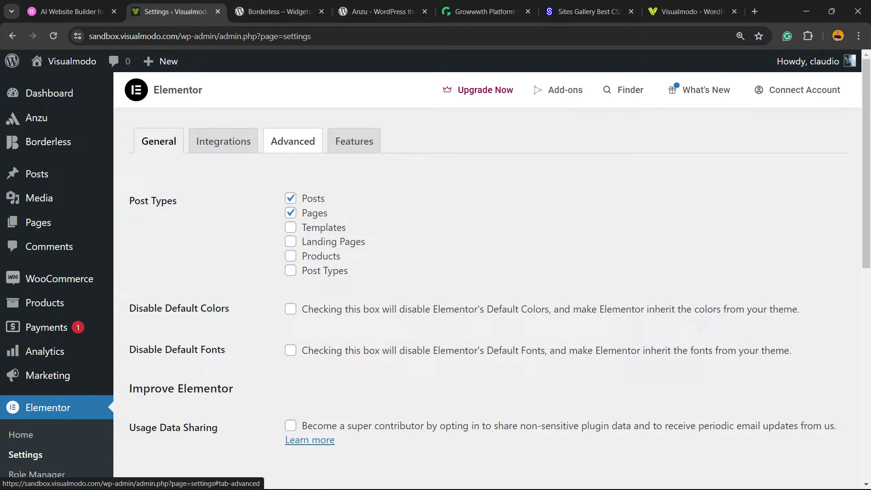
# Step: Show the Features tab and highlight the 'Build with AI' label near the bottom
pyautogui.click(355, 141)
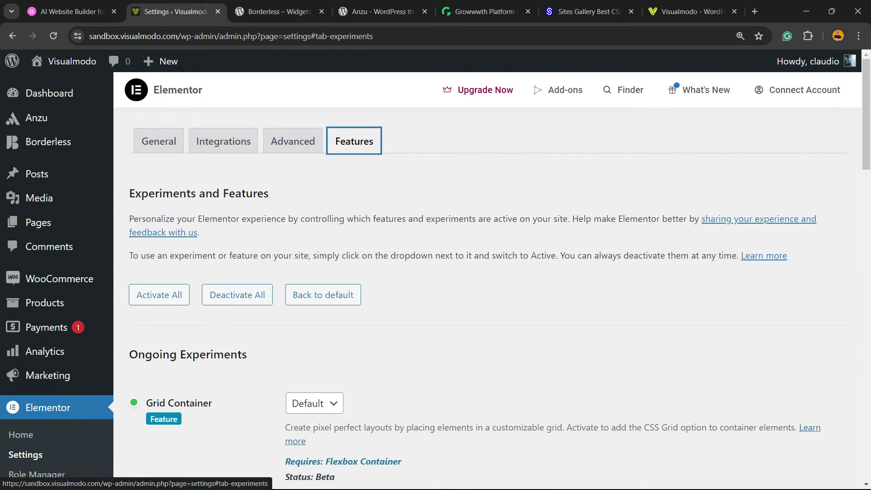
pyautogui.scroll(-10, 491, 281)
pyautogui.scroll(-4, 491, 281)
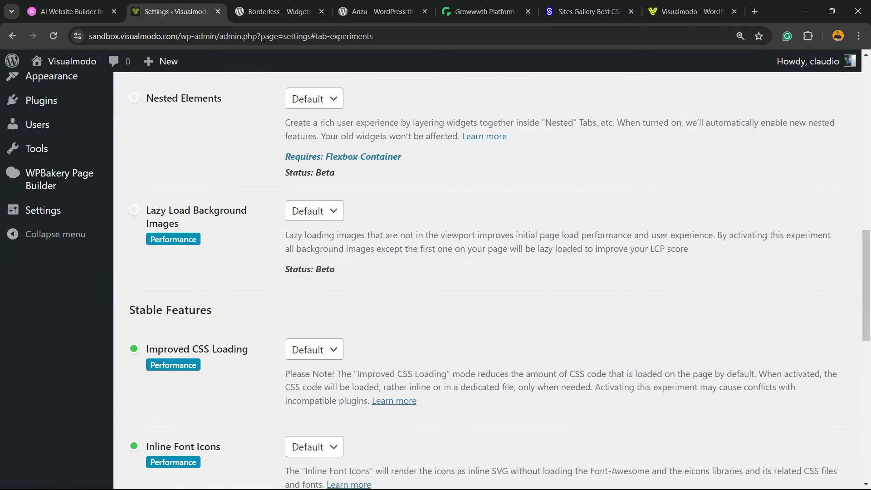
pyautogui.scroll(-3, 490, 280)
pyautogui.scroll(-3, 491, 281)
pyautogui.scroll(-2, 491, 281)
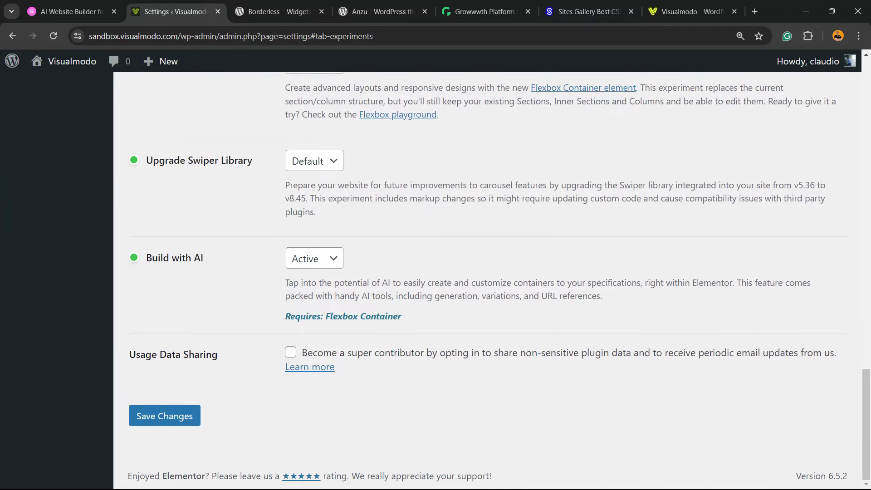
pyautogui.moveTo(193, 258); pyautogui.dragTo(146, 257)
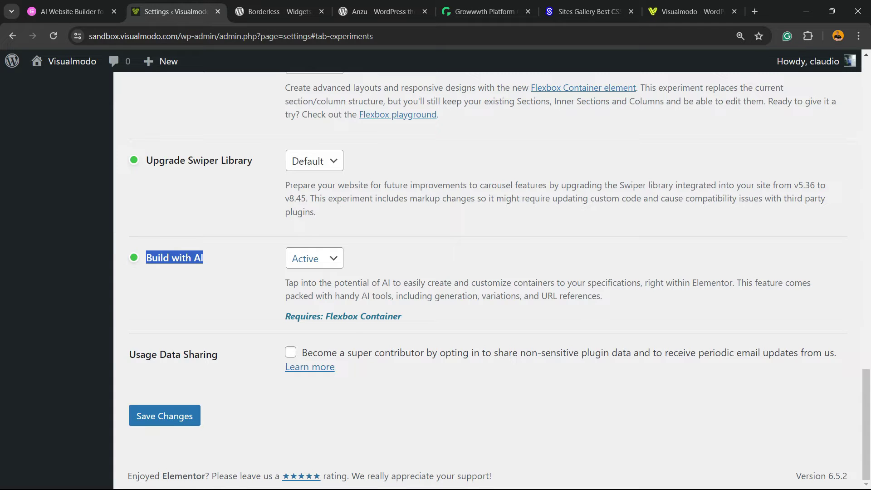
# Step: Change the Build with AI status dropdown to Inactive
pyautogui.click(314, 258)
pyautogui.click(308, 276)
pyautogui.click(314, 258)
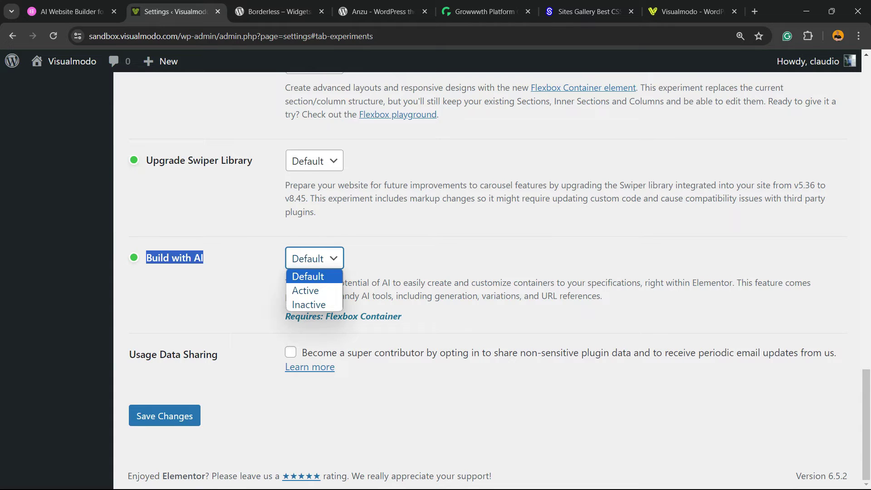
pyautogui.press('Down')
pyautogui.press('Down')
pyautogui.press('Return')
pyautogui.hotkey('alt', 'Down')
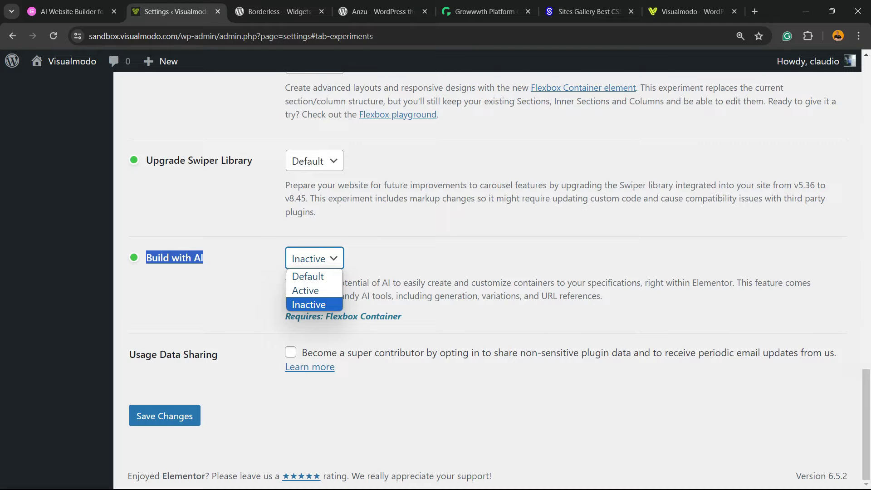
pyautogui.press('Return')
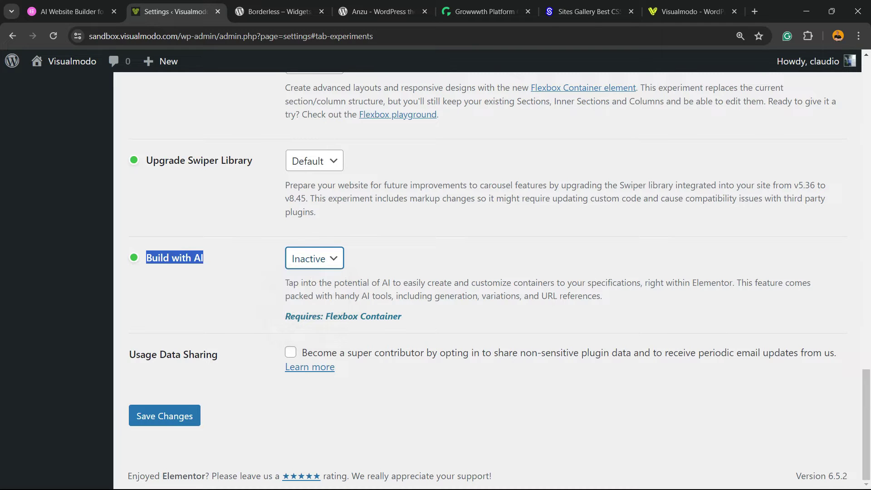
# Step: Save the feature settings and confirm Build with AI still reads Inactive
pyautogui.click(164, 416)
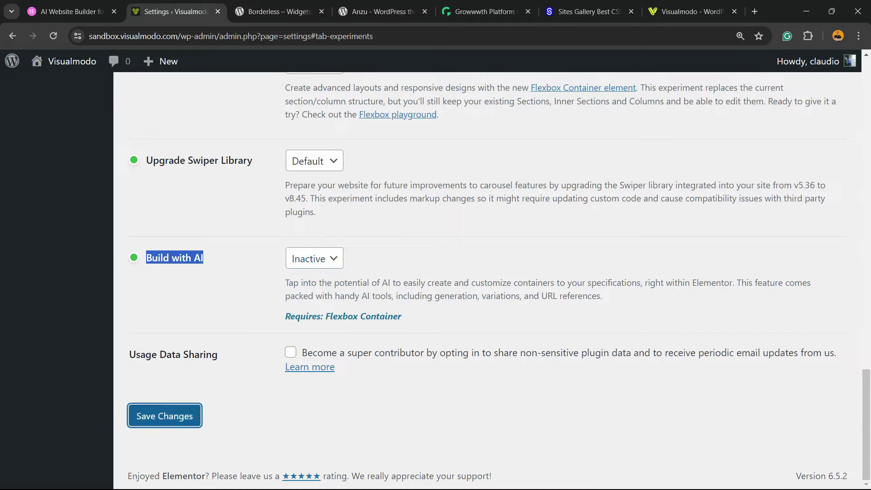
pyautogui.click(160, 417)
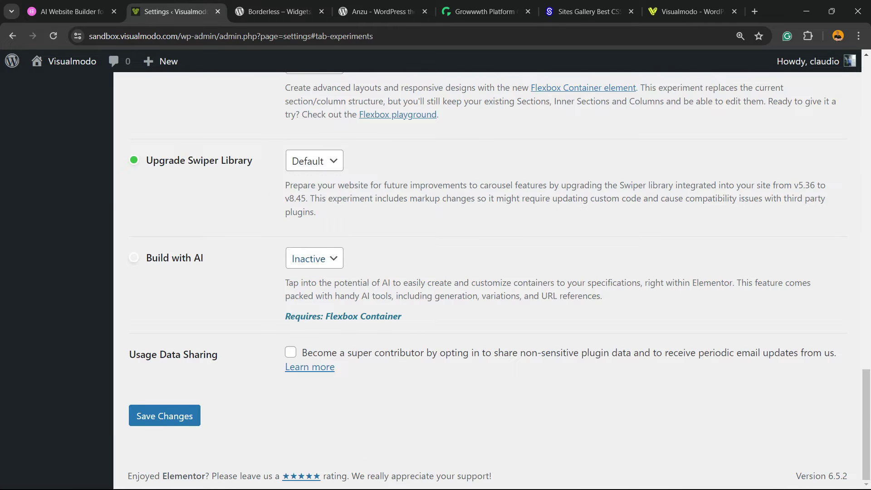
pyautogui.click(314, 258)
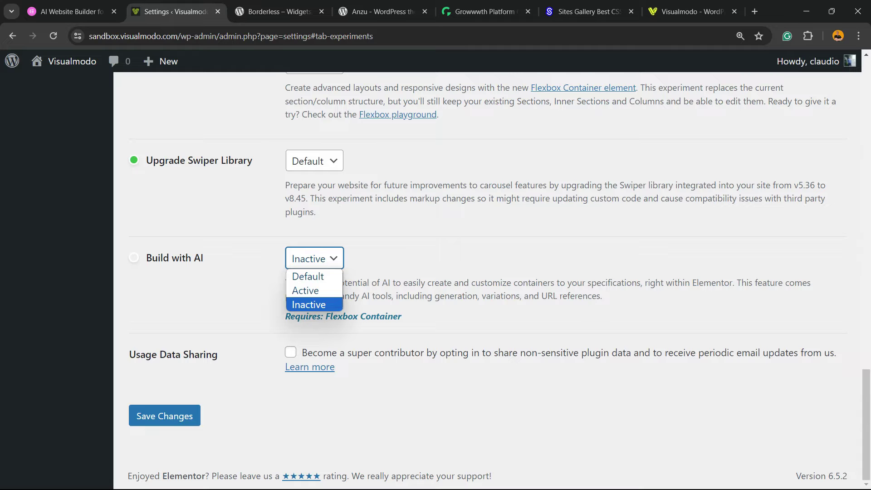
pyautogui.press('Escape')
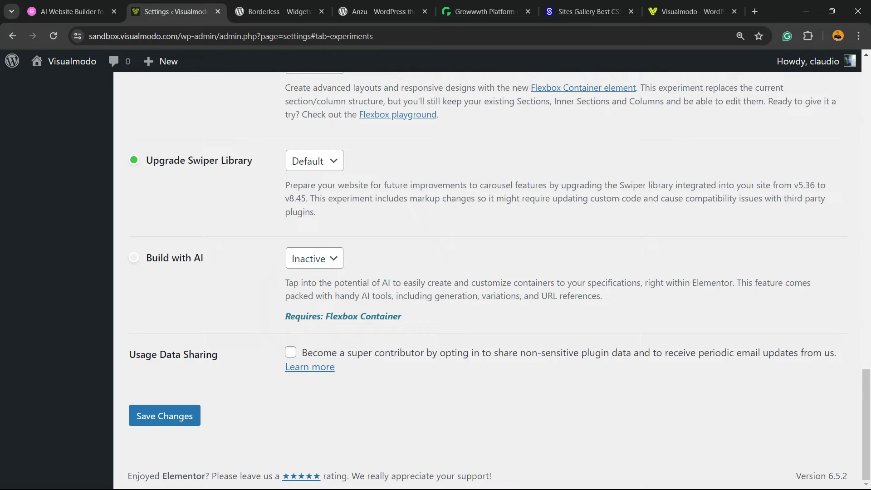
pyautogui.scroll(5, 487, 273)
pyautogui.scroll(10, 487, 272)
pyautogui.scroll(10, 488, 272)
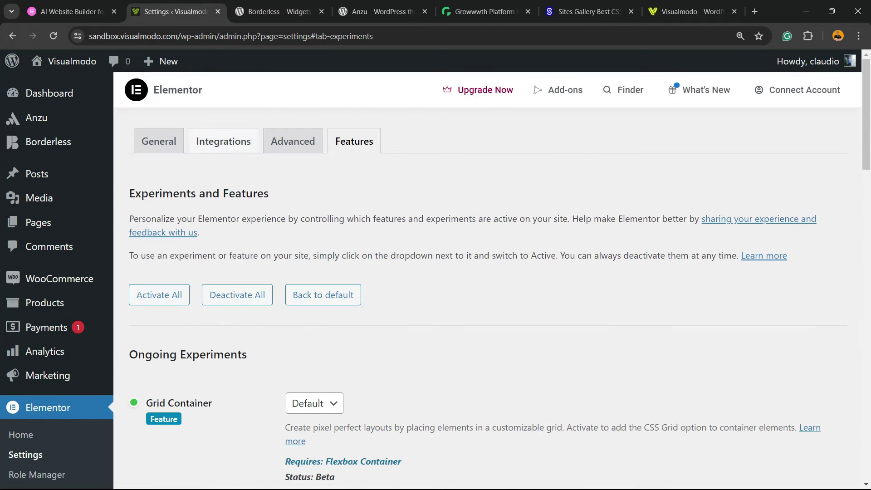
pyautogui.scroll(-10, 487, 273)
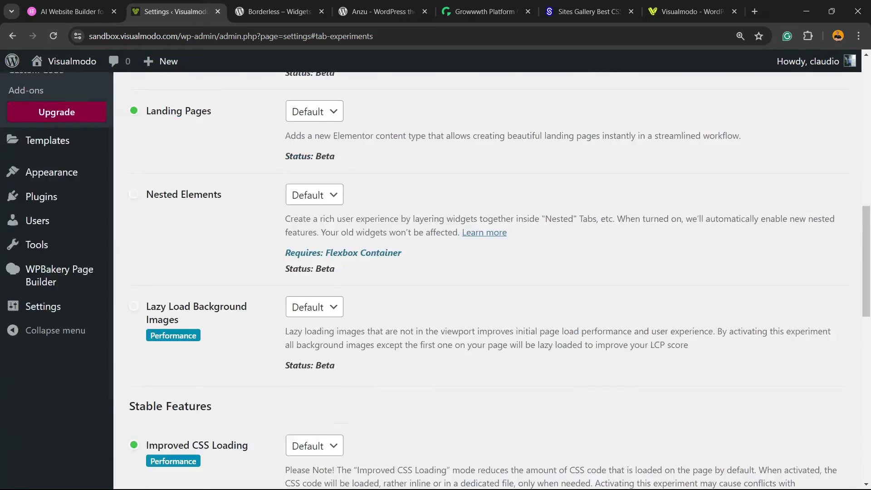
pyautogui.scroll(-5, 488, 273)
pyautogui.scroll(-5, 487, 273)
pyautogui.scroll(3, 487, 273)
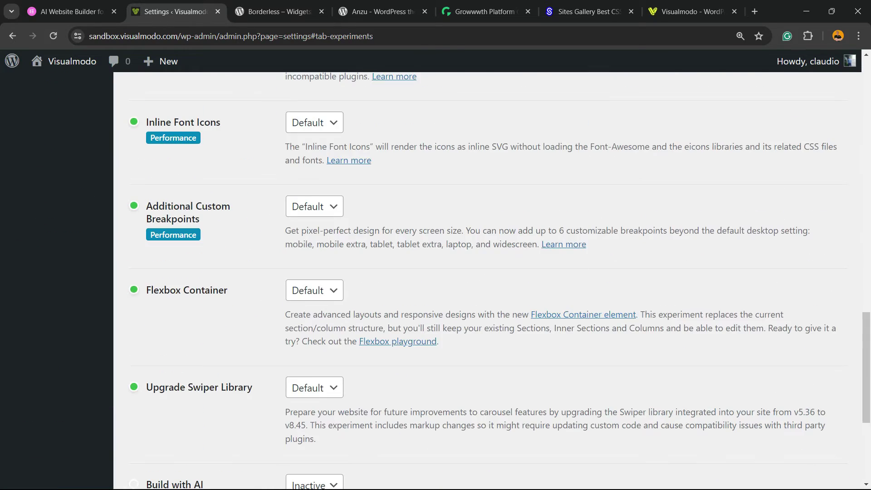
pyautogui.scroll(3, 487, 272)
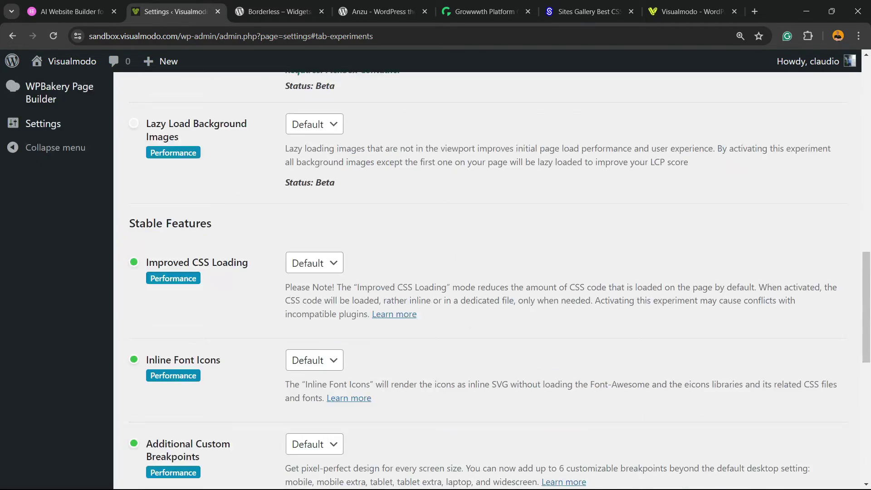
pyautogui.scroll(1, 487, 273)
pyautogui.scroll(1, 488, 272)
pyautogui.scroll(4, 487, 272)
pyautogui.scroll(-3, 488, 272)
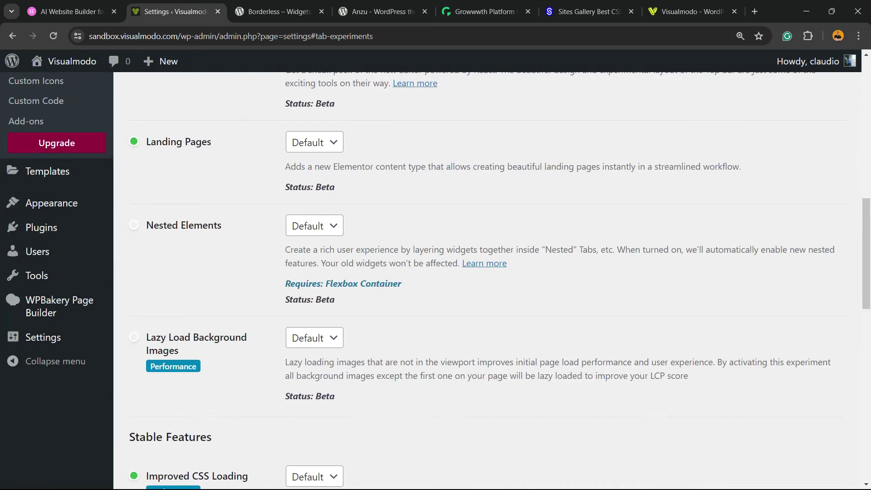
pyautogui.scroll(-1, 488, 272)
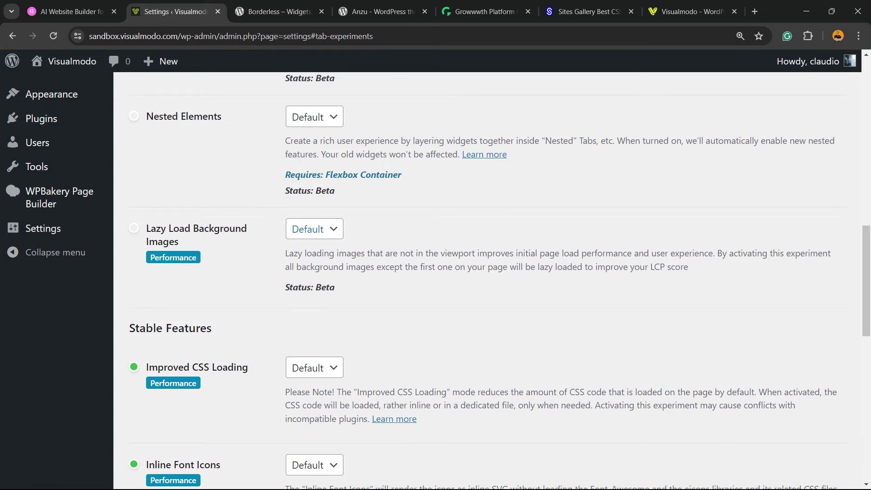
pyautogui.scroll(1, 488, 273)
pyautogui.scroll(2, 488, 273)
pyautogui.scroll(4, 488, 273)
pyautogui.scroll(1, 488, 272)
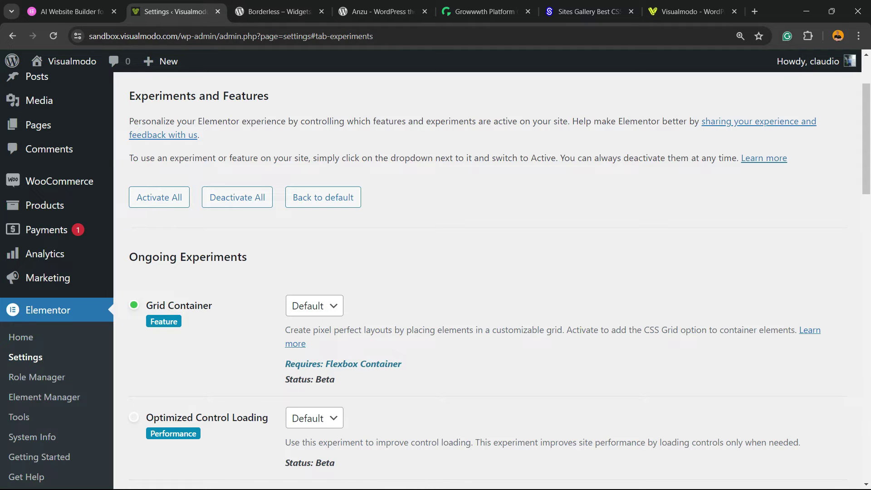
# Step: Highlight the Borderless plugin title, then the 'Anzu By Visualmodo' theme title
pyautogui.click(276, 12)
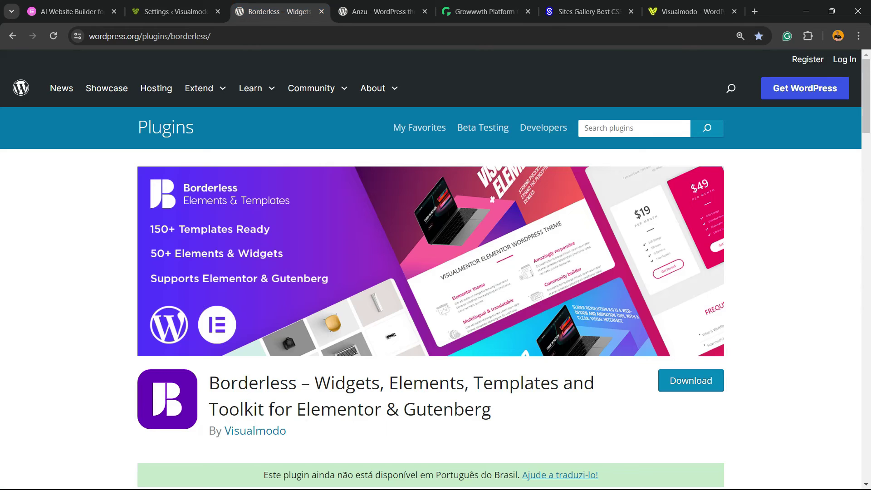
pyautogui.tripleClick(251, 383)
pyautogui.doubleClick(253, 383)
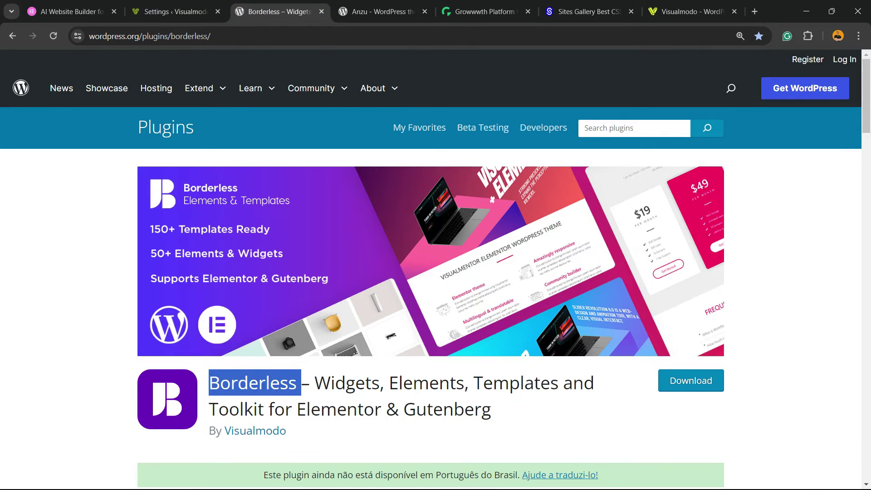
pyautogui.tripleClick(252, 382)
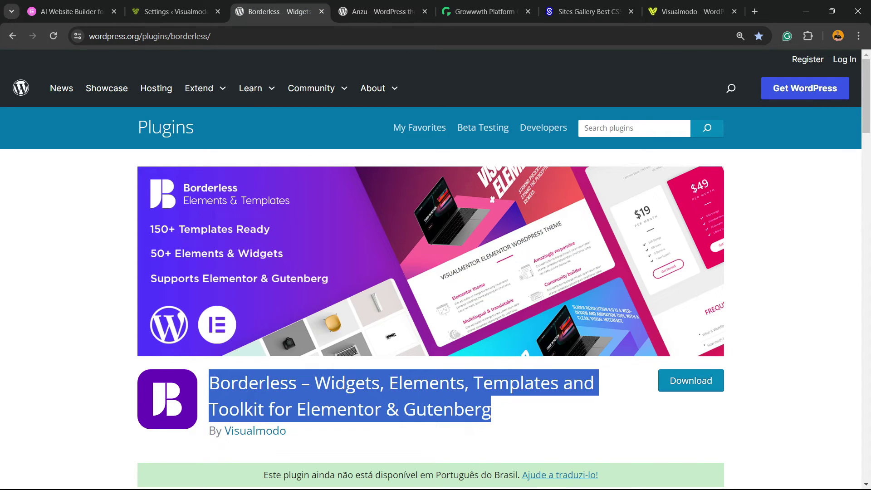
pyautogui.click(381, 12)
pyautogui.tripleClick(187, 186)
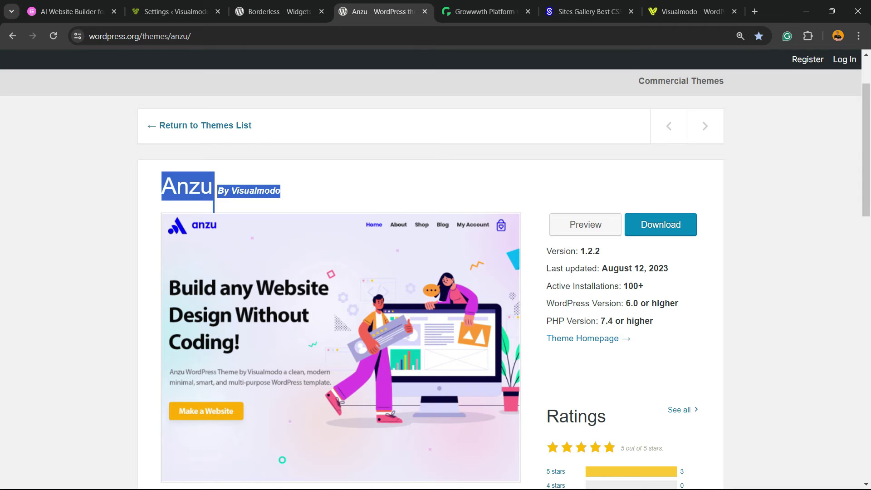
pyautogui.scroll(2, 214, 205)
# Step: Browse Growwwth's publisher listings and the Sites Gallery showcase, then bring up Visualmodo's homepage
pyautogui.click(485, 11)
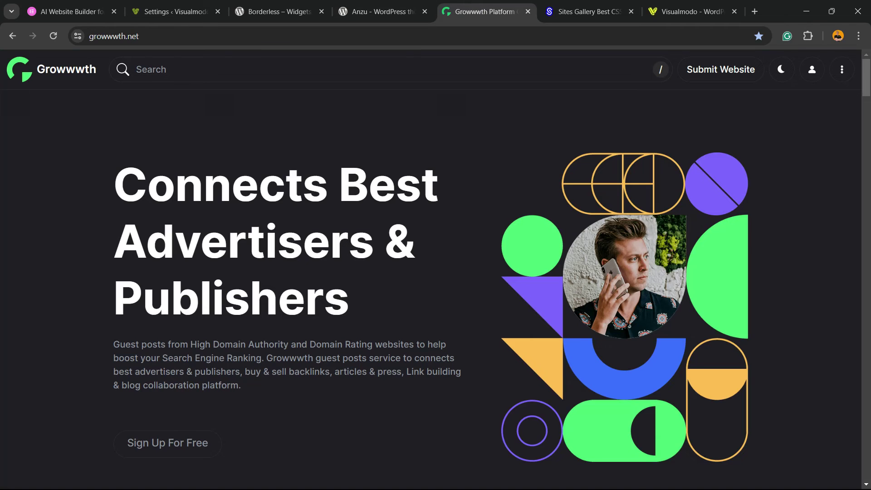
pyautogui.scroll(-5, 436, 272)
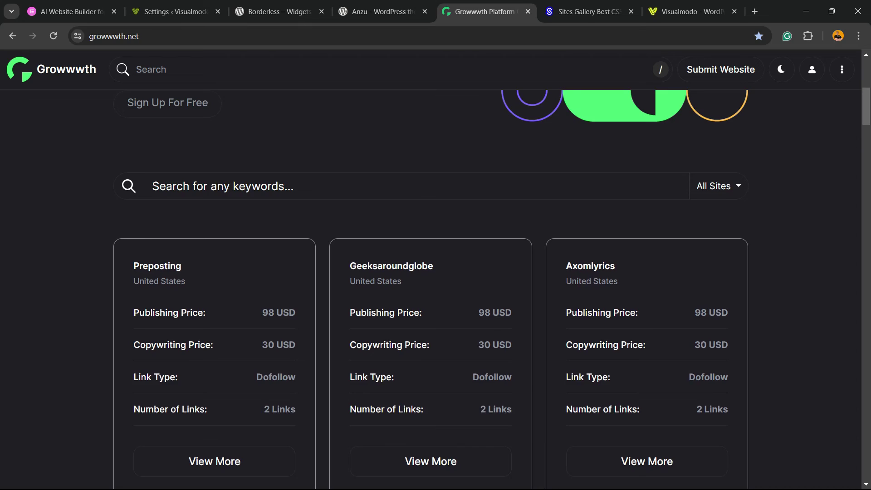
pyautogui.scroll(-3, 436, 272)
pyautogui.scroll(-4, 436, 273)
pyautogui.scroll(-2, 435, 272)
pyautogui.scroll(-2, 436, 272)
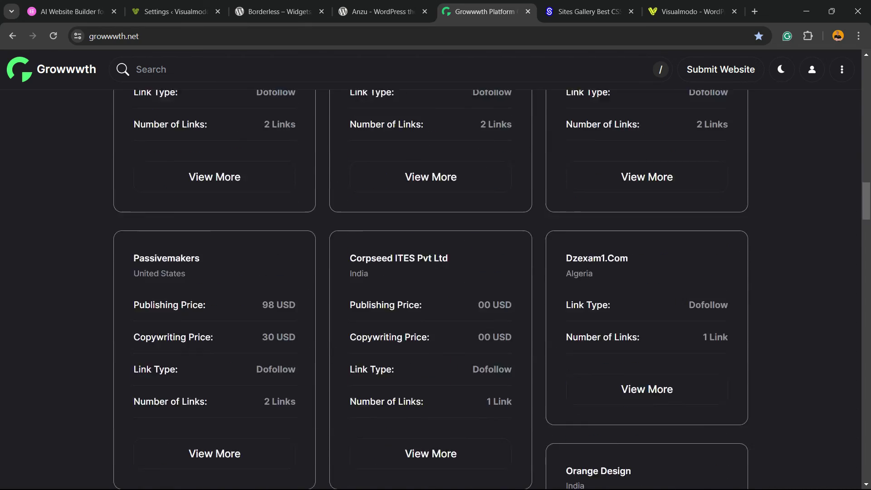
pyautogui.scroll(-4, 436, 273)
pyautogui.scroll(-4, 437, 272)
pyautogui.hotkey('ctrl', '7')
pyautogui.hotkey('ctrl', '6')
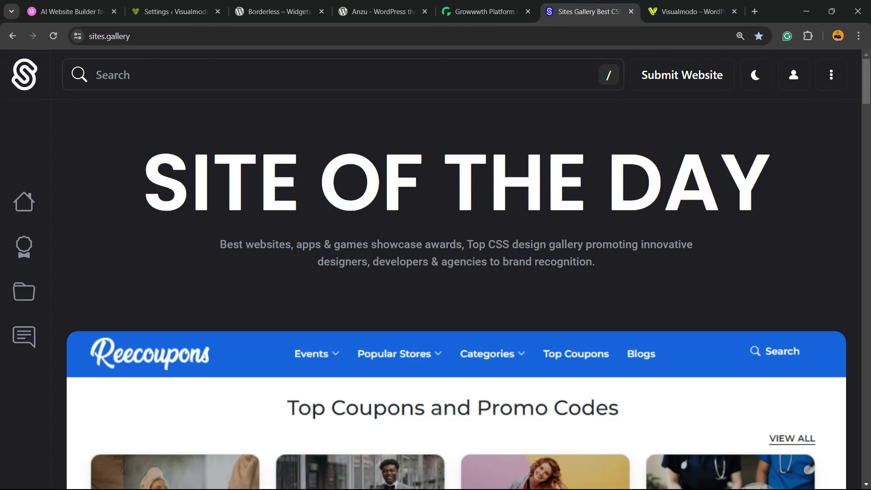
pyautogui.scroll(-3, 436, 272)
pyautogui.scroll(-4, 436, 272)
pyautogui.scroll(-2, 437, 273)
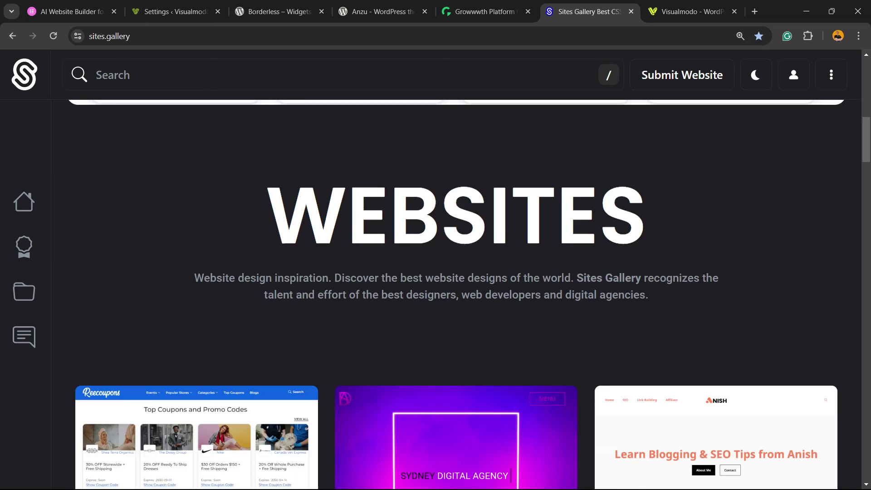
pyautogui.scroll(-5, 436, 273)
pyautogui.scroll(-4, 436, 272)
pyautogui.scroll(-4, 436, 273)
pyautogui.scroll(-3, 436, 272)
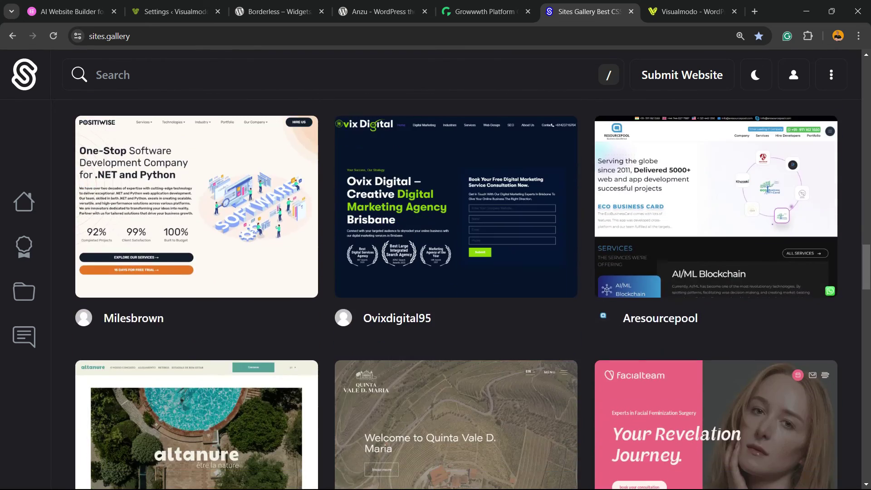
pyautogui.hotkey('ctrl', '7')
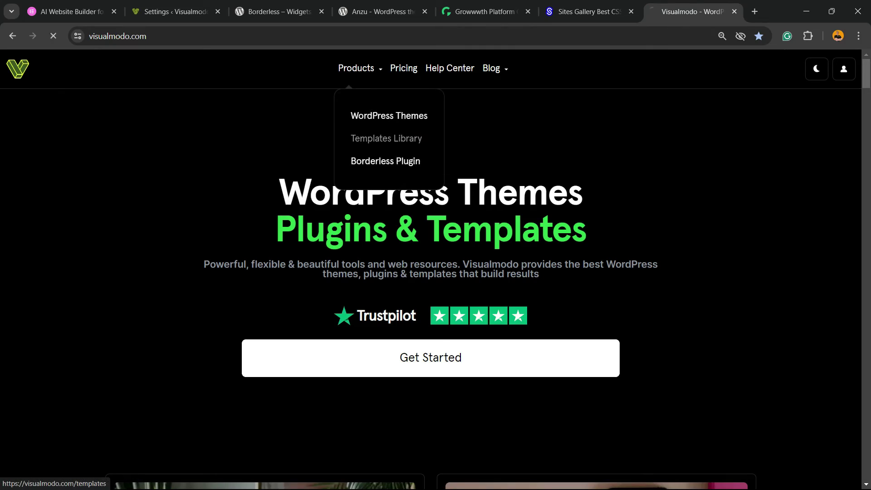
pyautogui.scroll(-3, 436, 272)
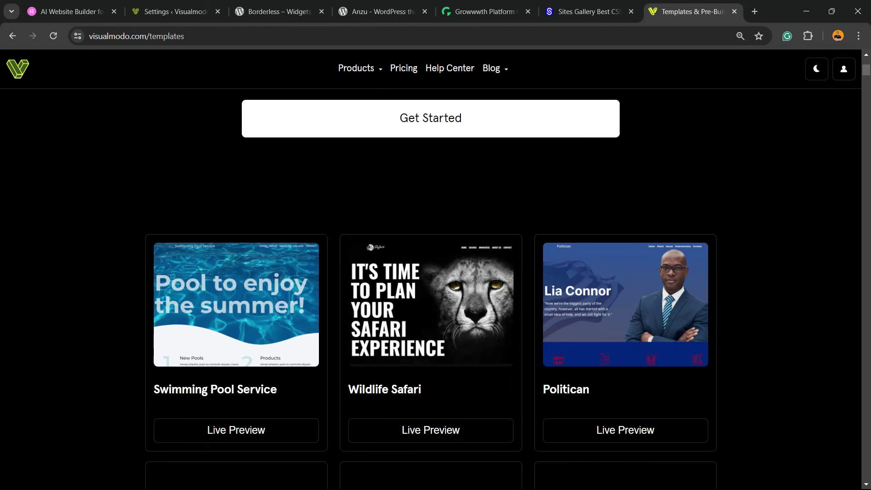
pyautogui.scroll(-3, 272, 177)
pyautogui.scroll(-2, 273, 177)
pyautogui.scroll(-2, 272, 177)
pyautogui.scroll(-2, 273, 177)
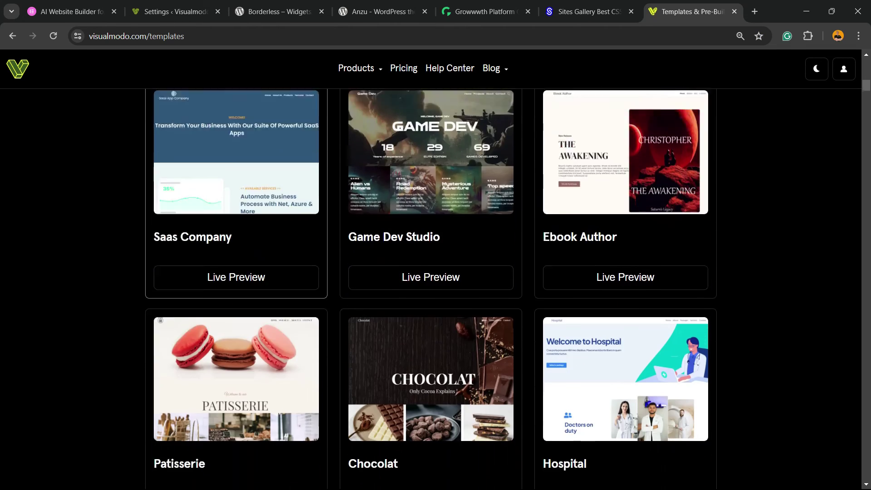
pyautogui.scroll(-3, 436, 286)
pyautogui.scroll(-3, 435, 286)
pyautogui.scroll(-5, 436, 286)
pyautogui.scroll(-2, 436, 286)
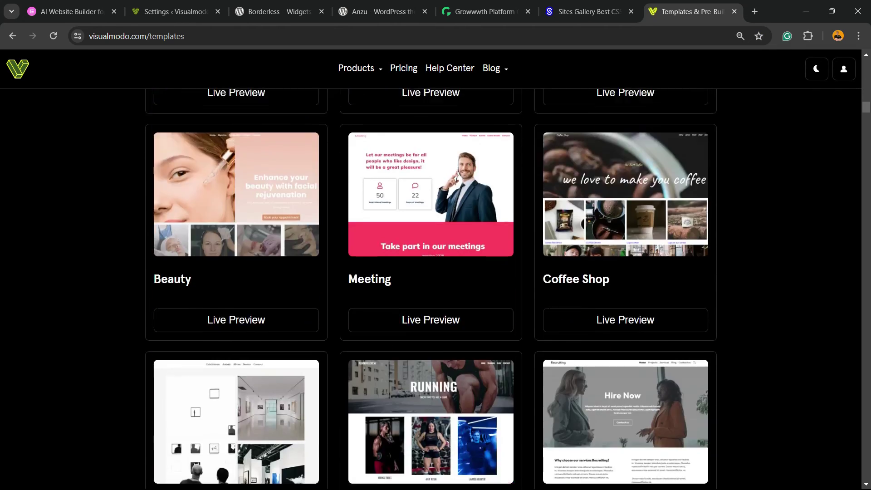
pyautogui.scroll(-3, 436, 286)
pyautogui.scroll(-2, 436, 286)
pyautogui.scroll(-2, 436, 285)
pyautogui.scroll(-3, 437, 285)
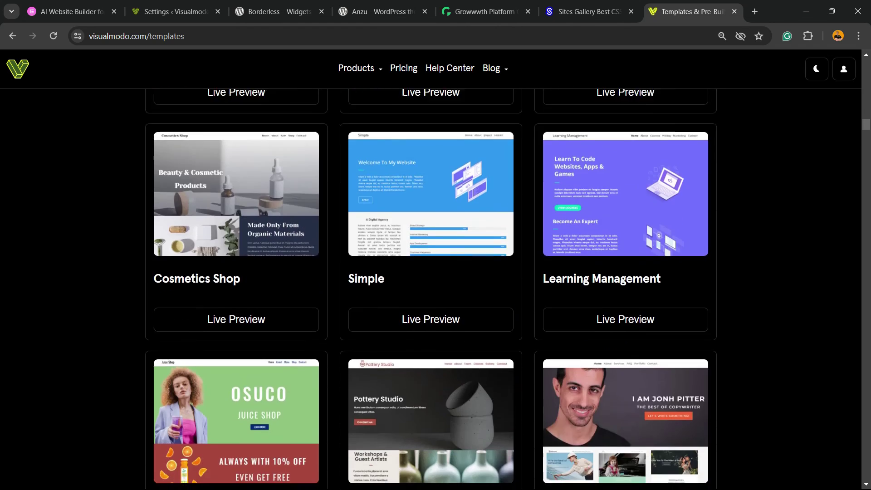
pyautogui.scroll(-2, 436, 286)
pyautogui.scroll(-3, 436, 287)
pyautogui.scroll(-2, 435, 286)
pyautogui.scroll(-2, 436, 286)
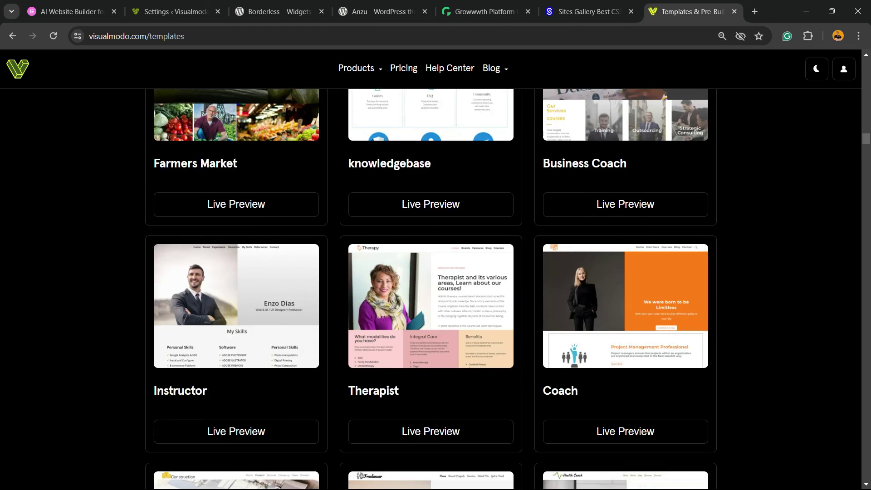
pyautogui.scroll(-3, 436, 285)
pyautogui.scroll(-2, 436, 286)
pyautogui.scroll(-3, 436, 286)
pyautogui.scroll(-4, 436, 286)
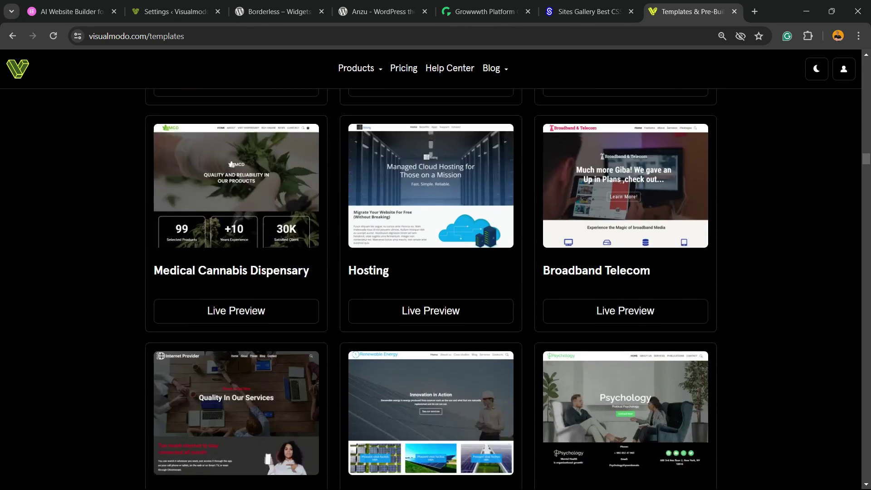
pyautogui.scroll(-2, 436, 286)
pyautogui.scroll(-4, 435, 286)
pyautogui.scroll(-3, 436, 286)
pyautogui.scroll(-1, 436, 286)
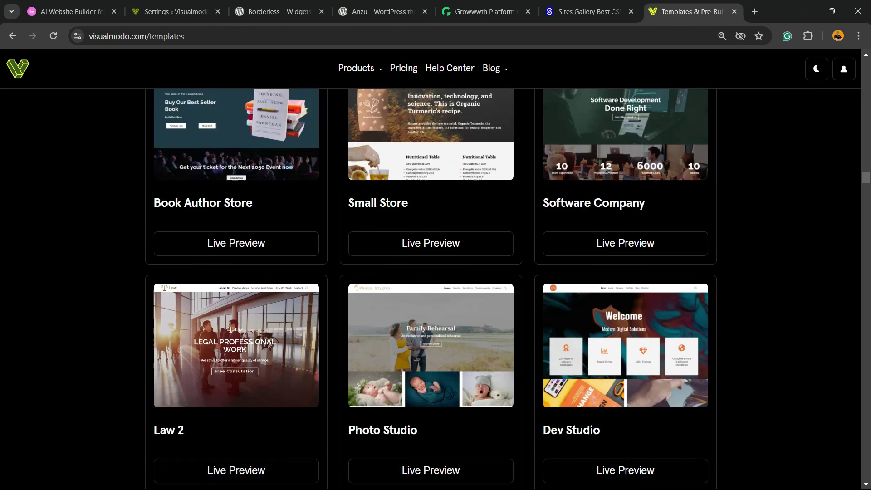
pyautogui.scroll(-3, 436, 286)
pyautogui.scroll(-2, 436, 286)
pyautogui.scroll(-4, 436, 286)
pyautogui.scroll(-2, 435, 286)
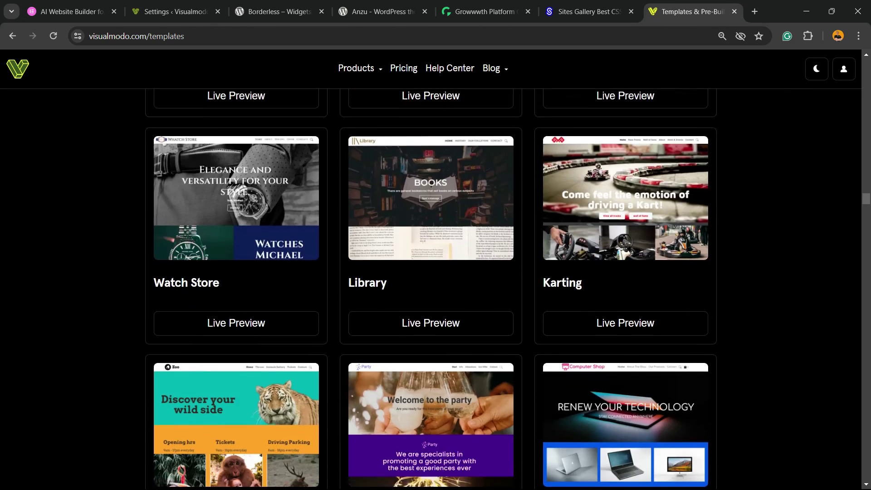
pyautogui.scroll(-4, 436, 286)
pyautogui.scroll(-3, 435, 286)
pyautogui.scroll(-2, 435, 286)
pyautogui.scroll(-3, 436, 286)
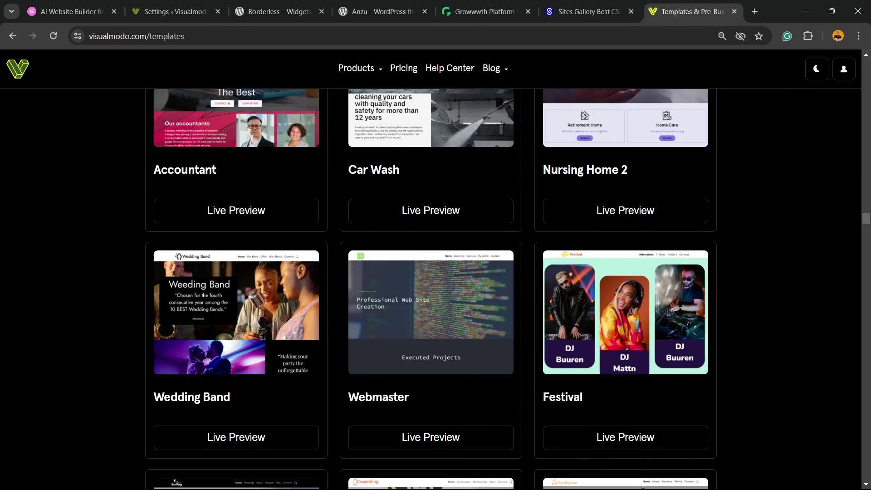
pyautogui.scroll(-2, 434, 420)
pyautogui.scroll(-3, 434, 420)
pyautogui.scroll(-4, 435, 420)
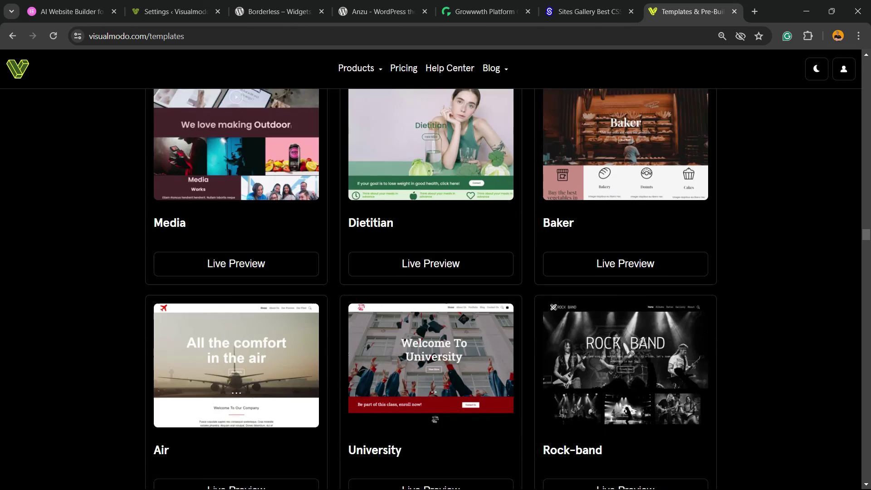